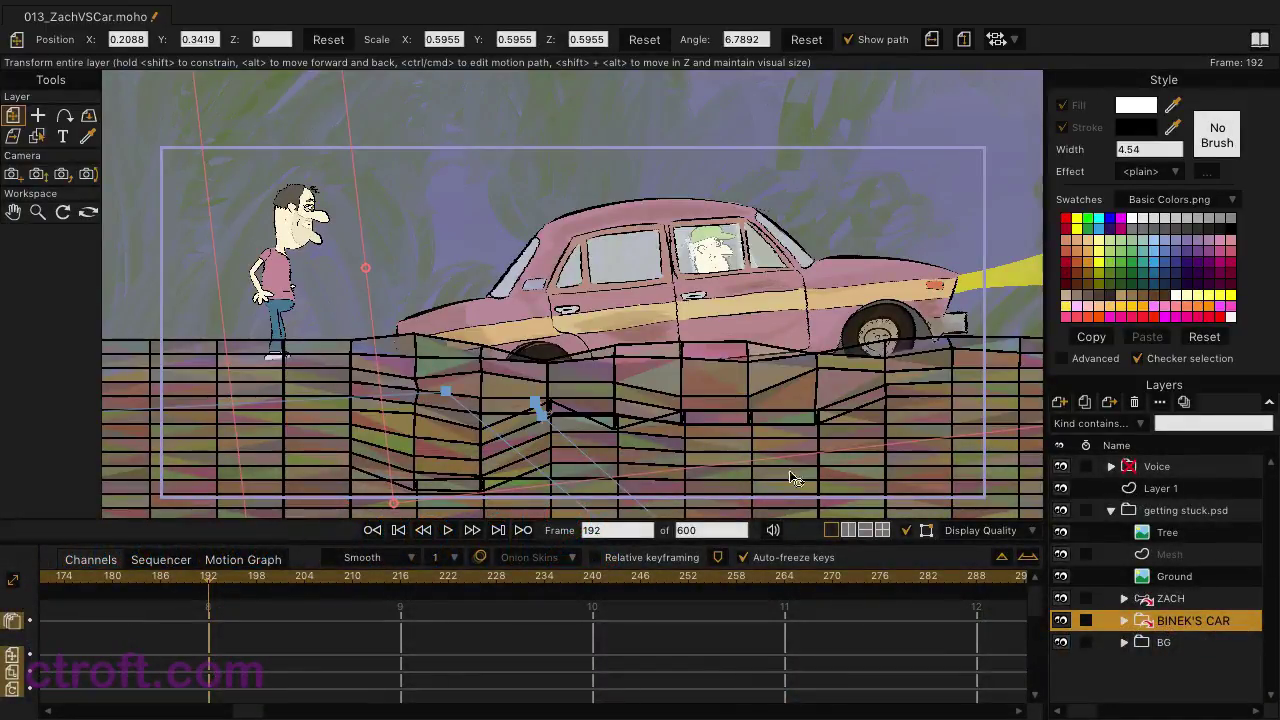
Play the car and Zach animation and stop it at frame 362.
click(449, 531)
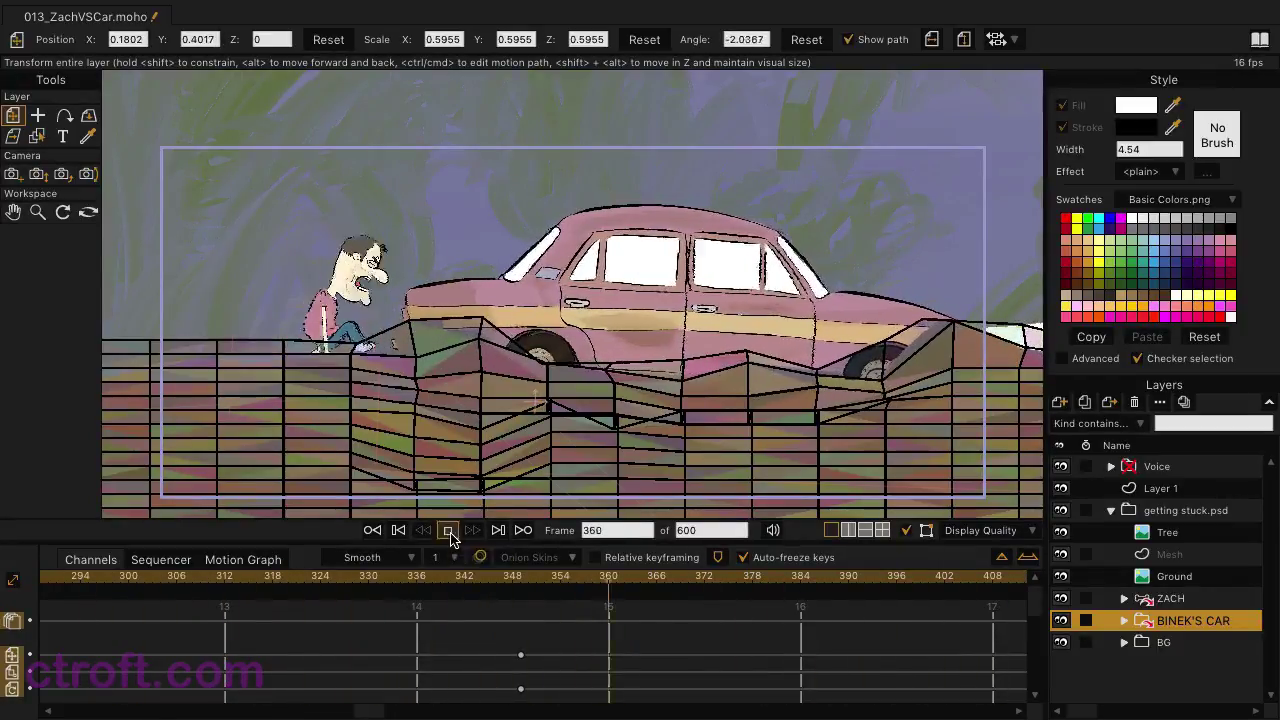
click(449, 531)
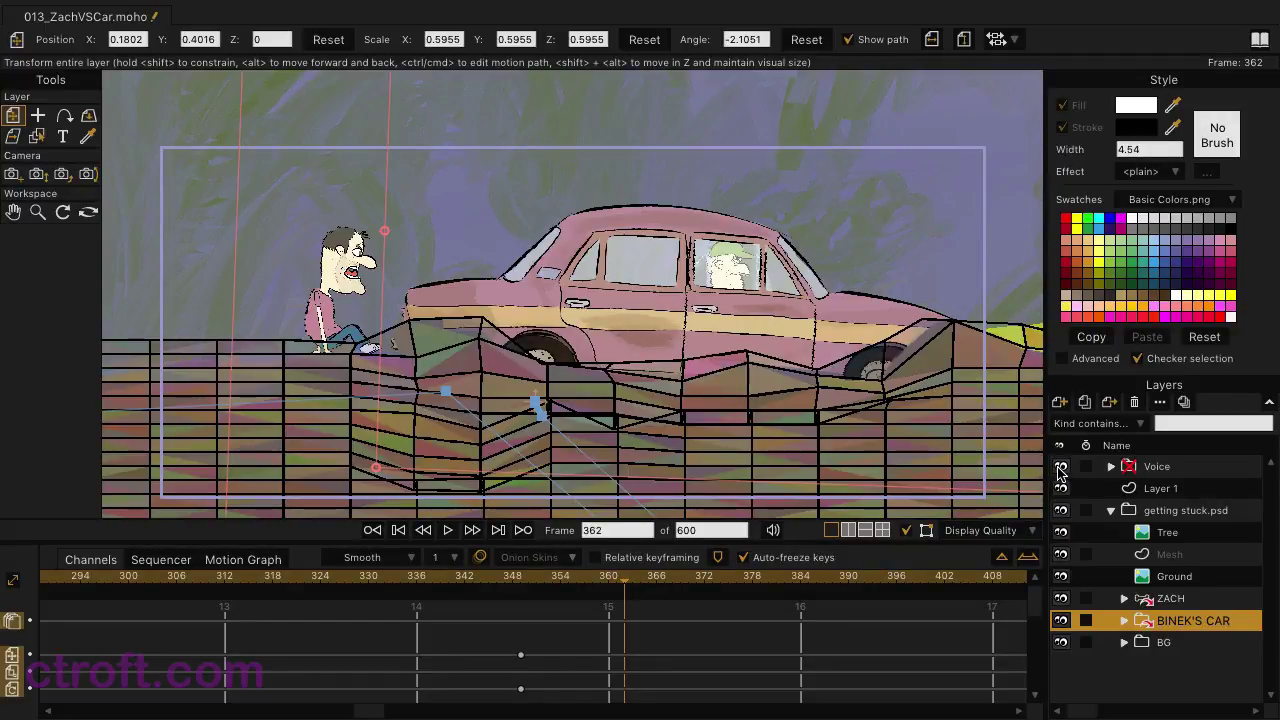
Hide the Voice, Layer 1, BINEK'S CAR and BG layers, leaving only ZACH visible.
drag(1061, 467, 1061, 579)
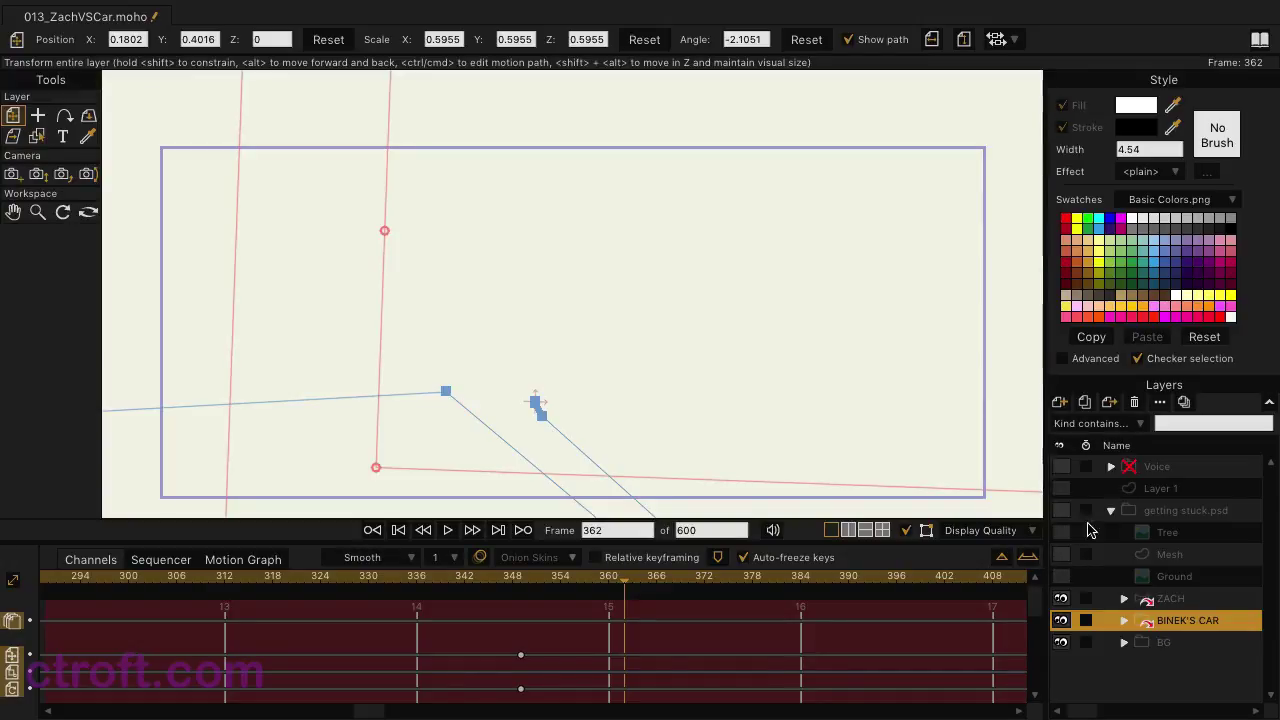
click(1062, 510)
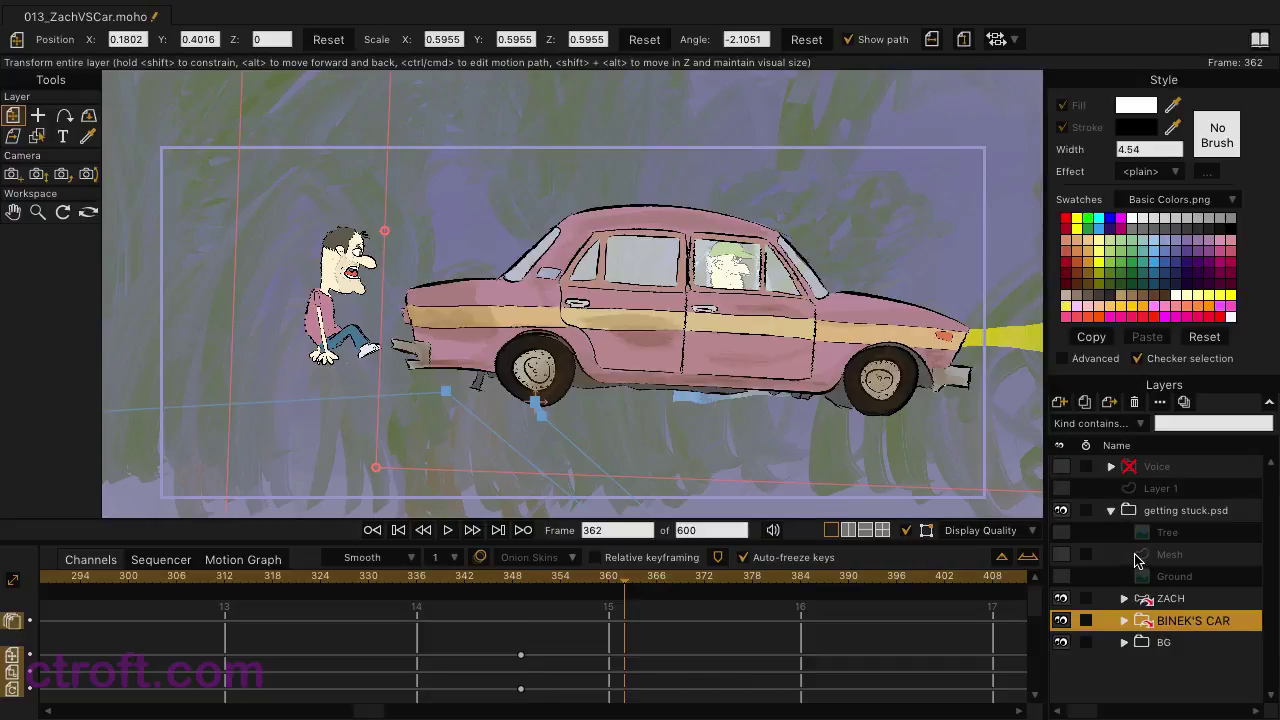
click(1063, 621)
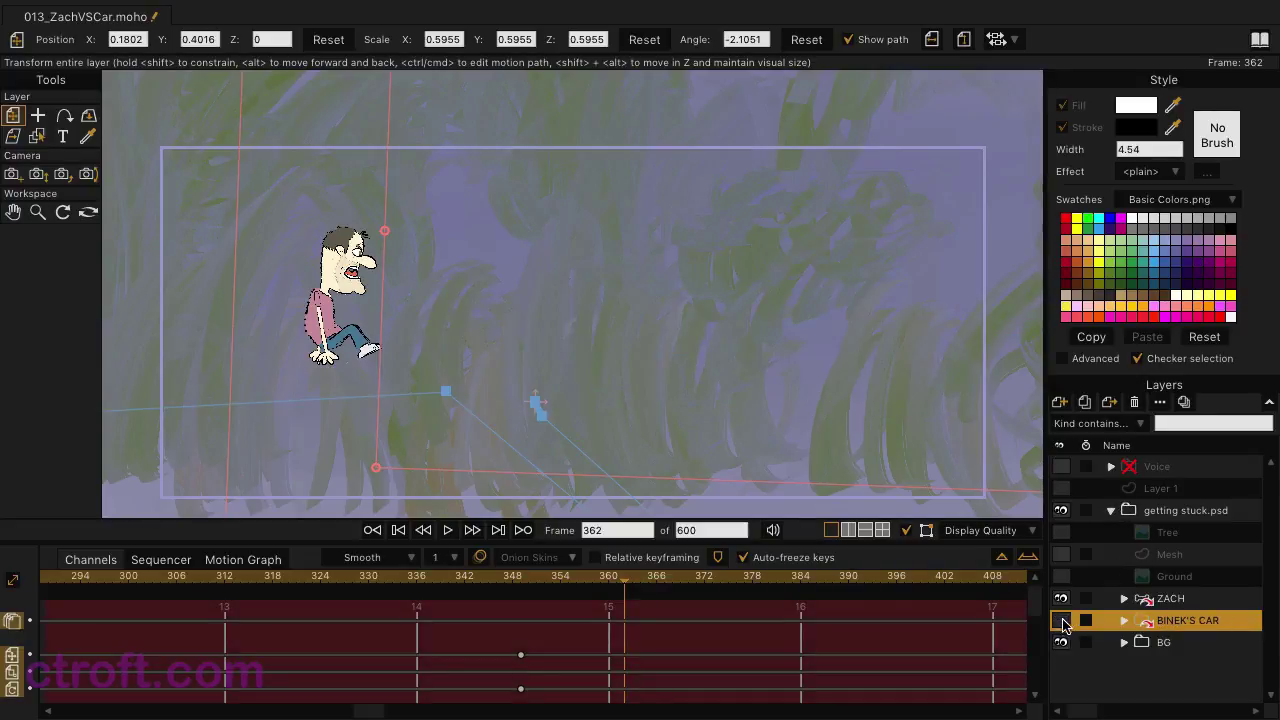
click(1062, 643)
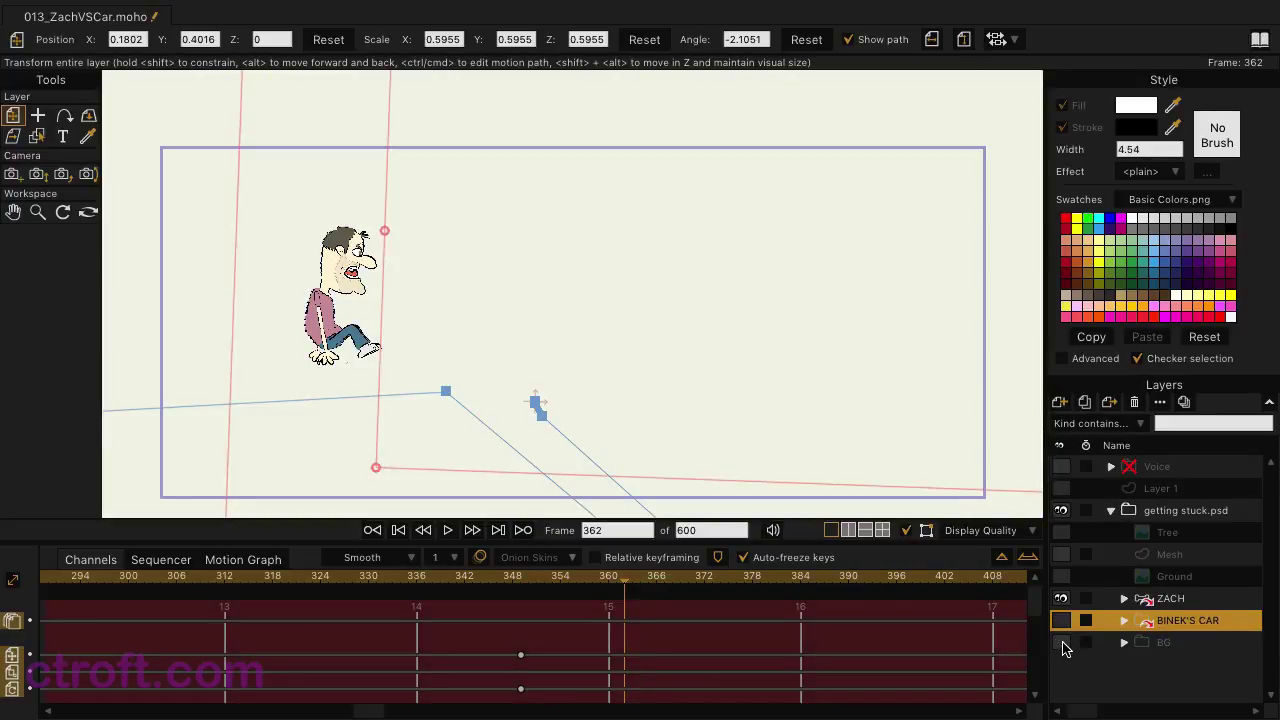
Create a new layer comp named 'Zach' from the Zach-only visibility.
click(1184, 402)
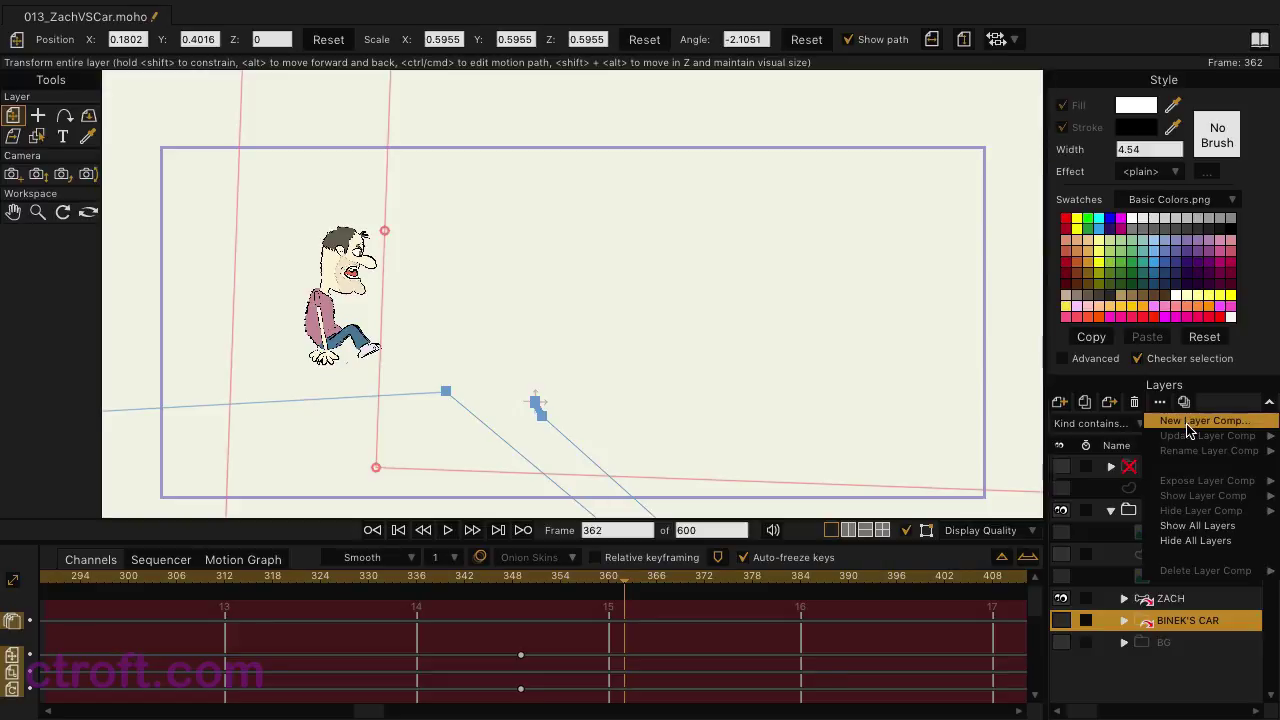
click(1189, 428)
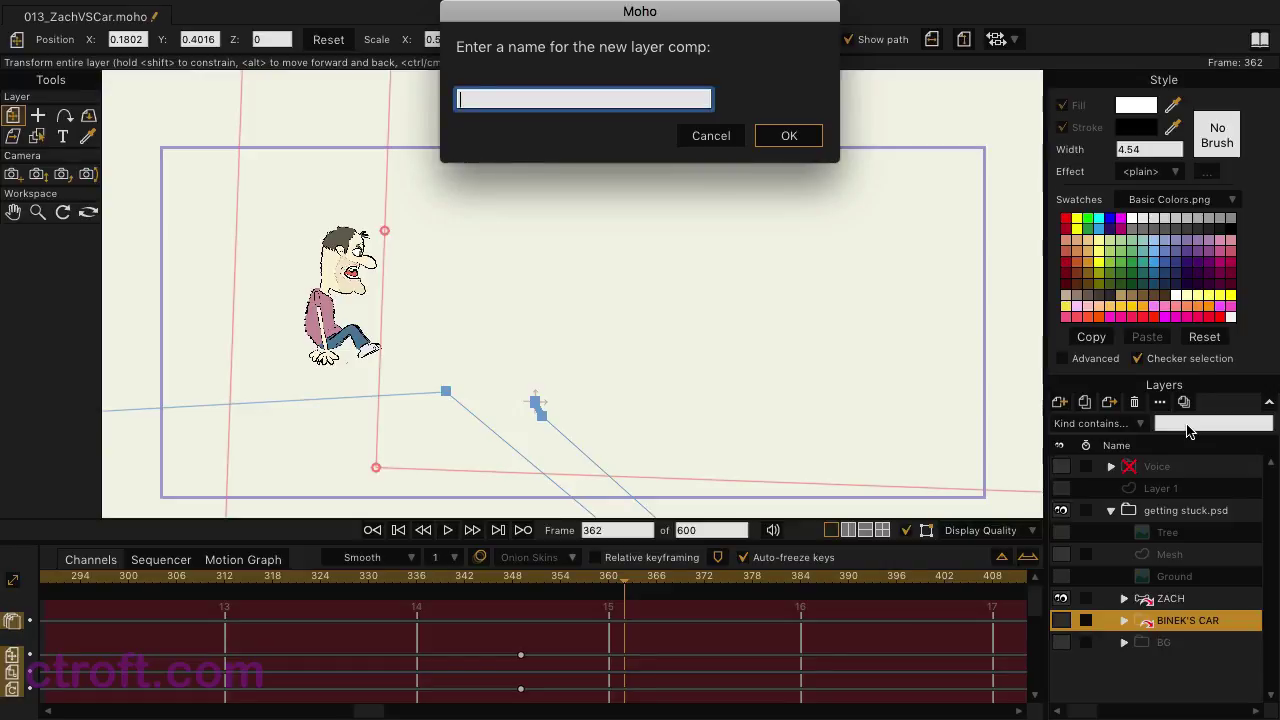
text(Zach)
click(808, 144)
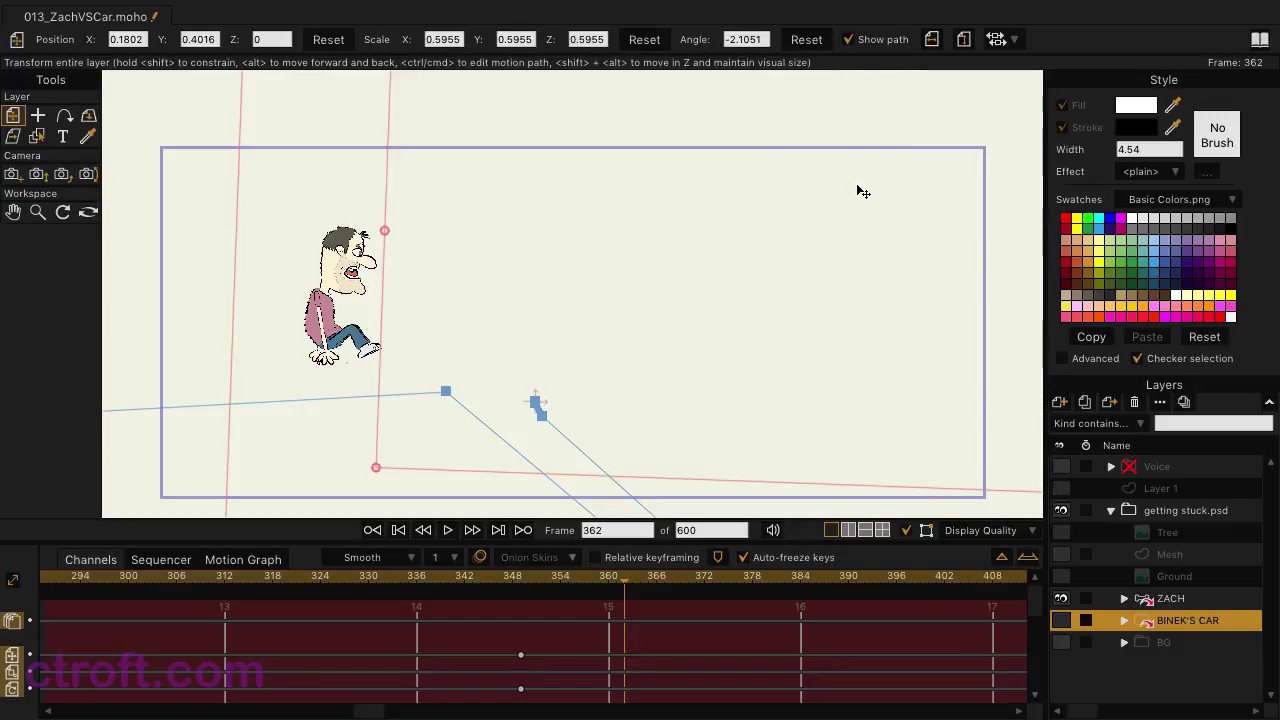
Show all layers, expose the Zach comp to verify it, then hide ZACH and show BINEK'S CAR.
click(1184, 401)
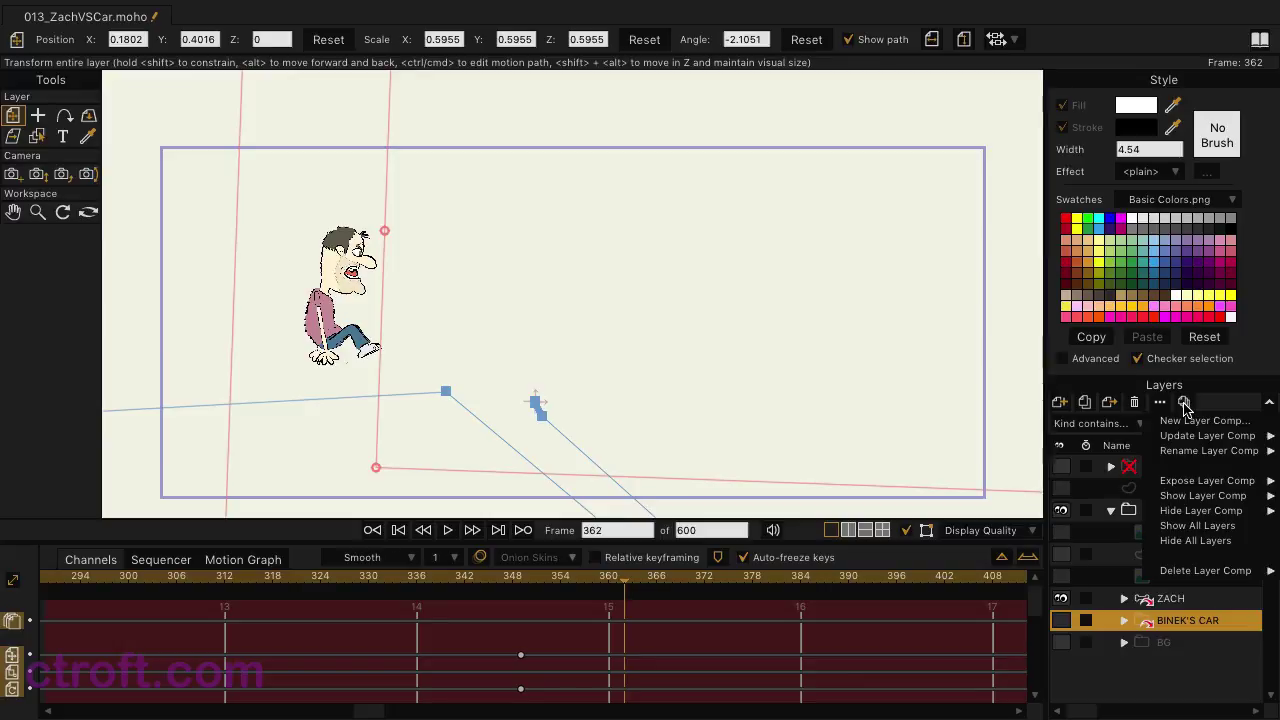
click(1183, 529)
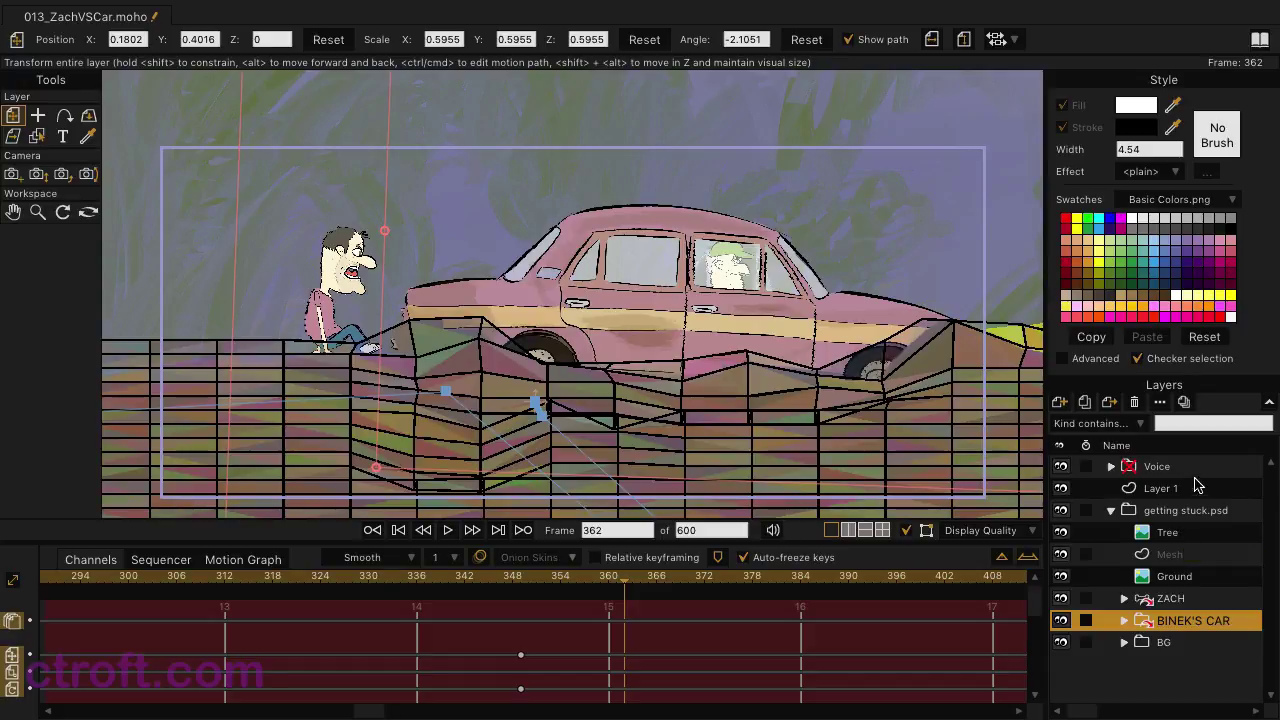
click(1184, 402)
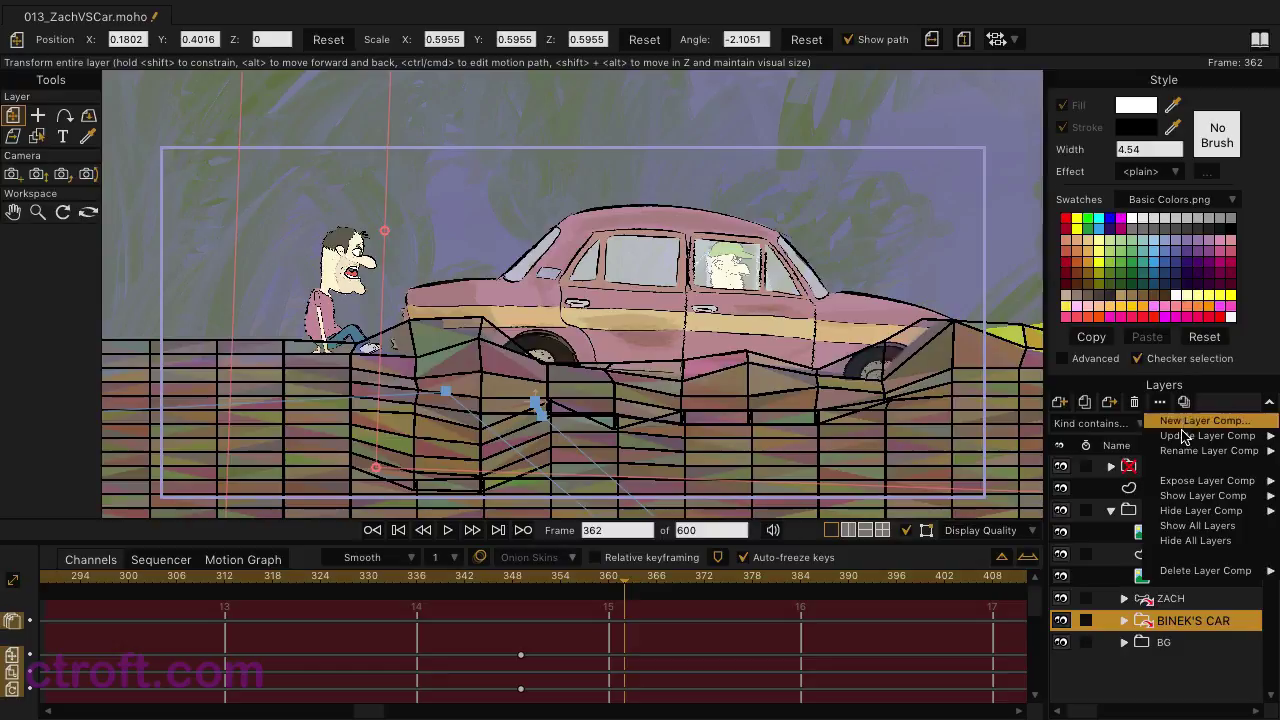
mouse_move(1180, 485)
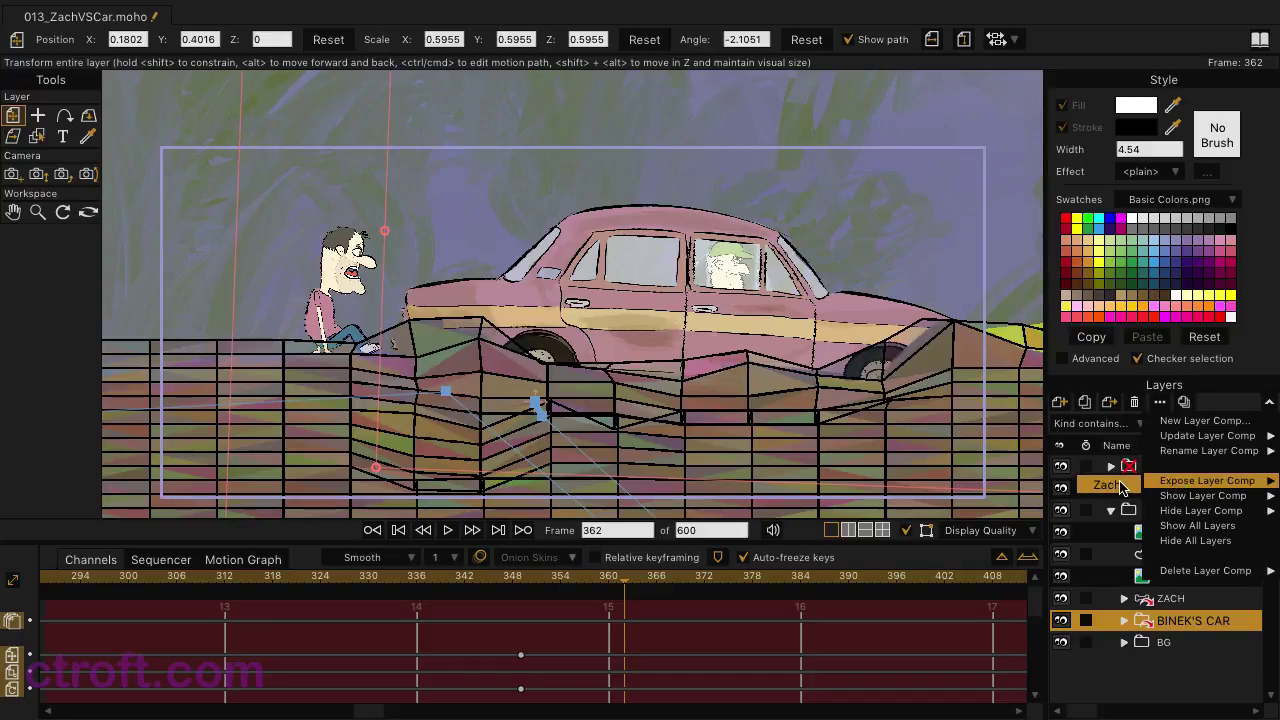
click(1110, 485)
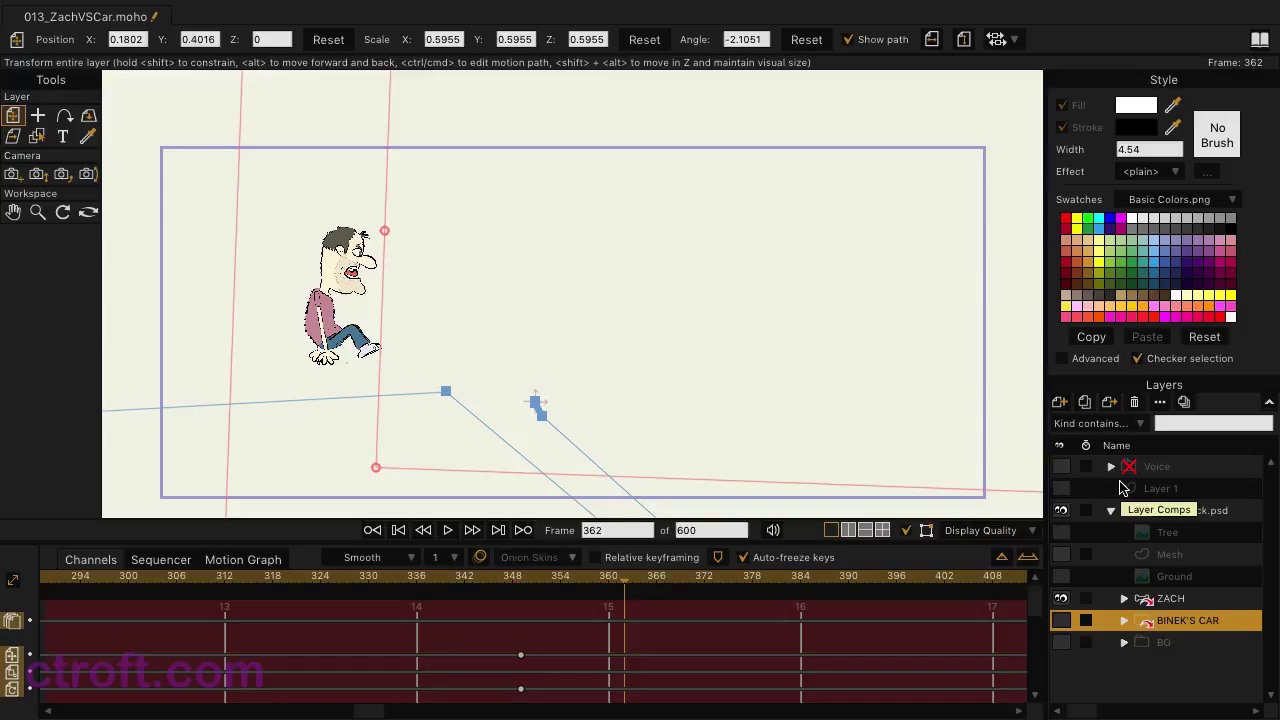
click(1062, 599)
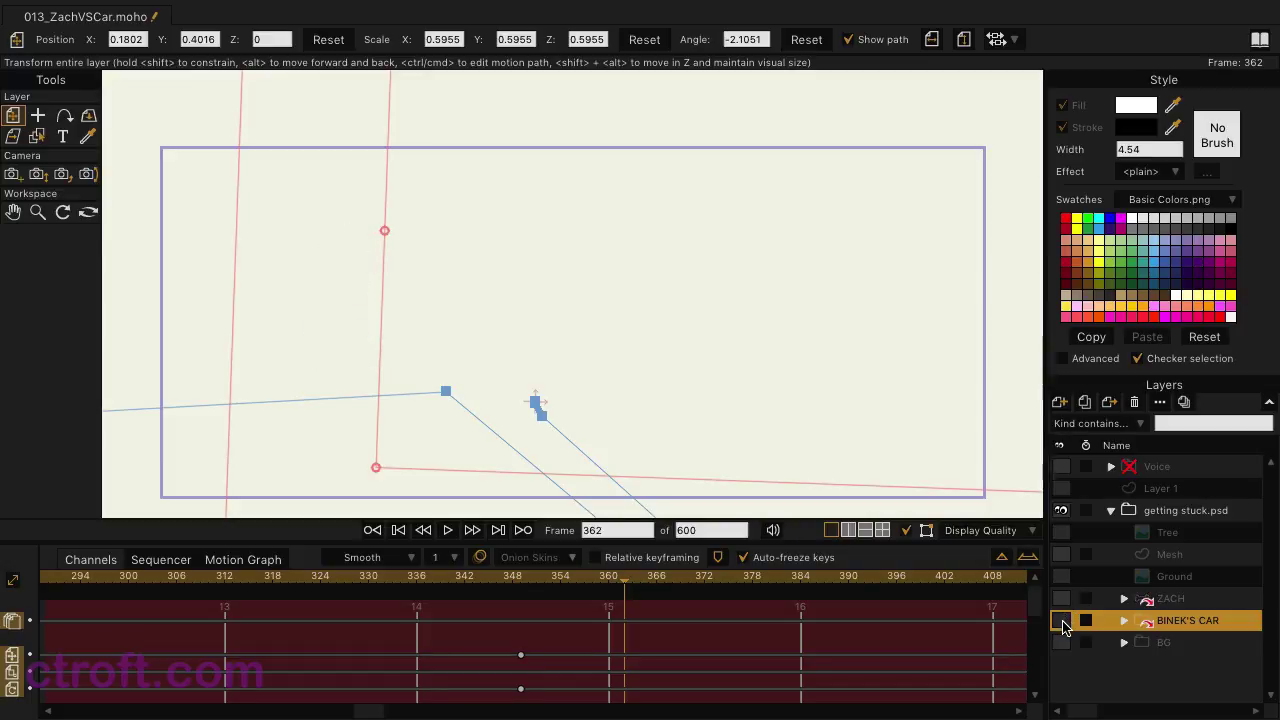
click(1062, 621)
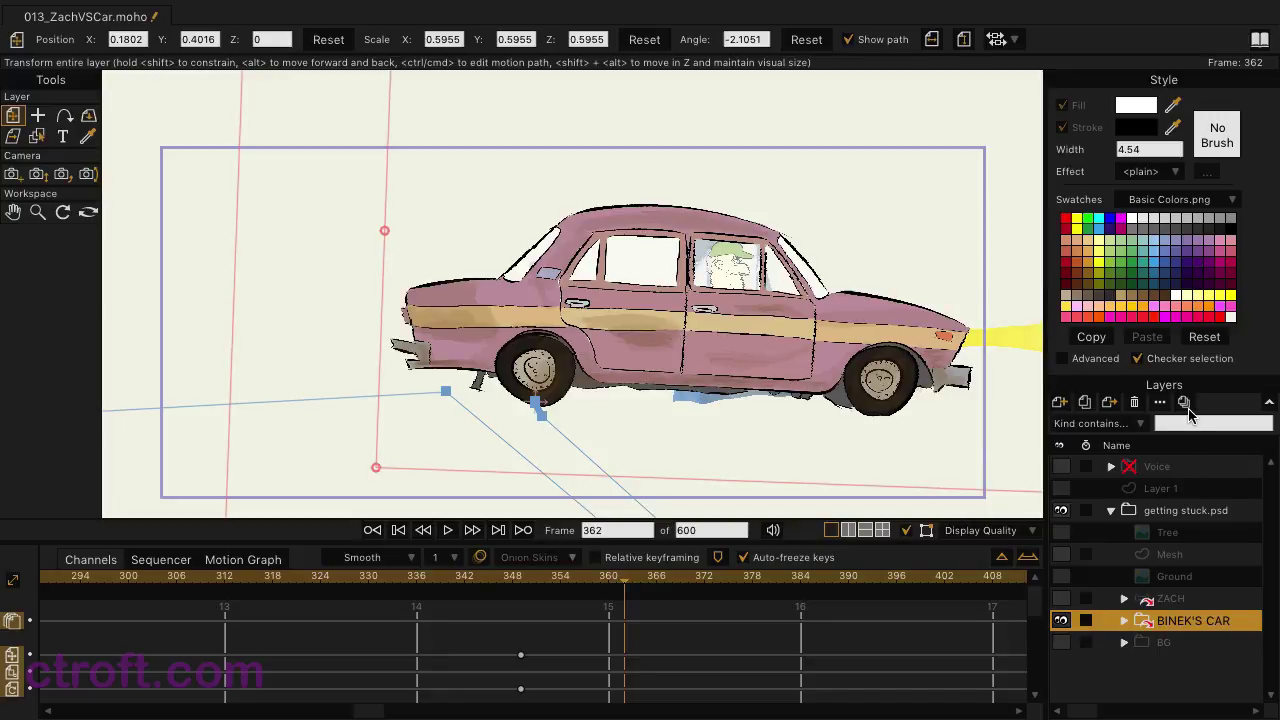
Add a new layer comp named 'Car' storing the car-only visibility.
click(1186, 405)
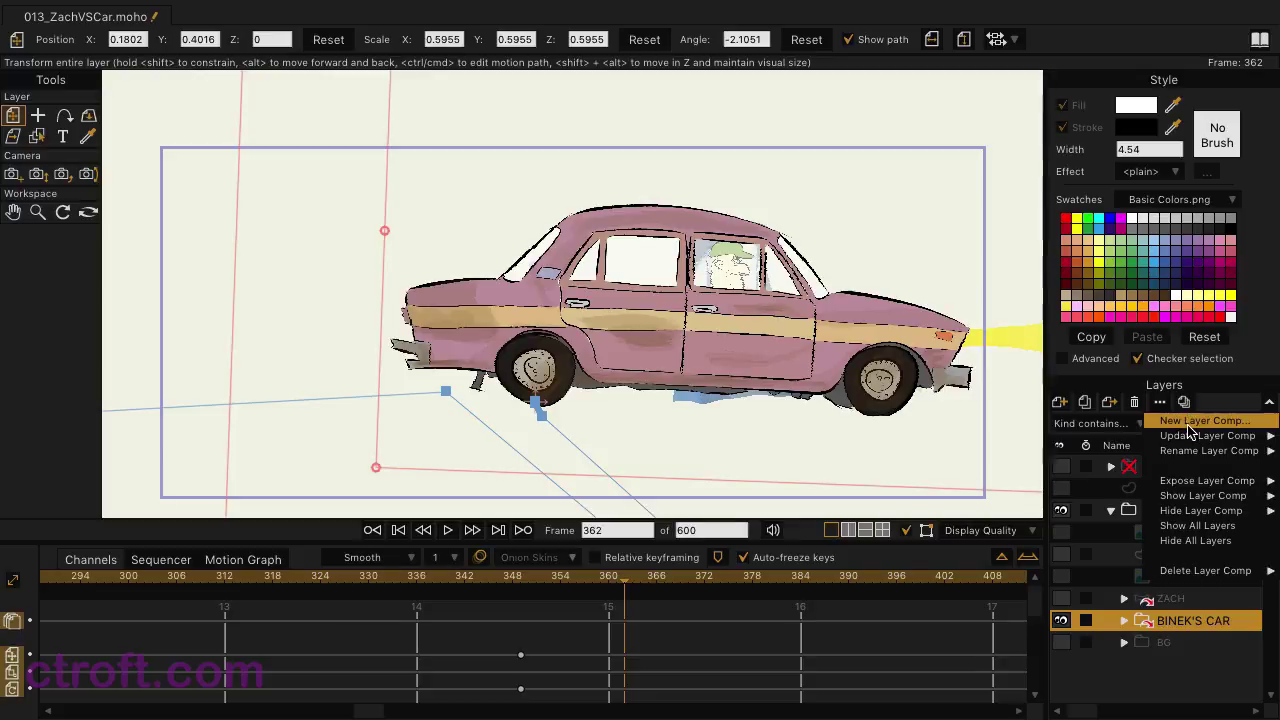
click(1190, 421)
text(Car)
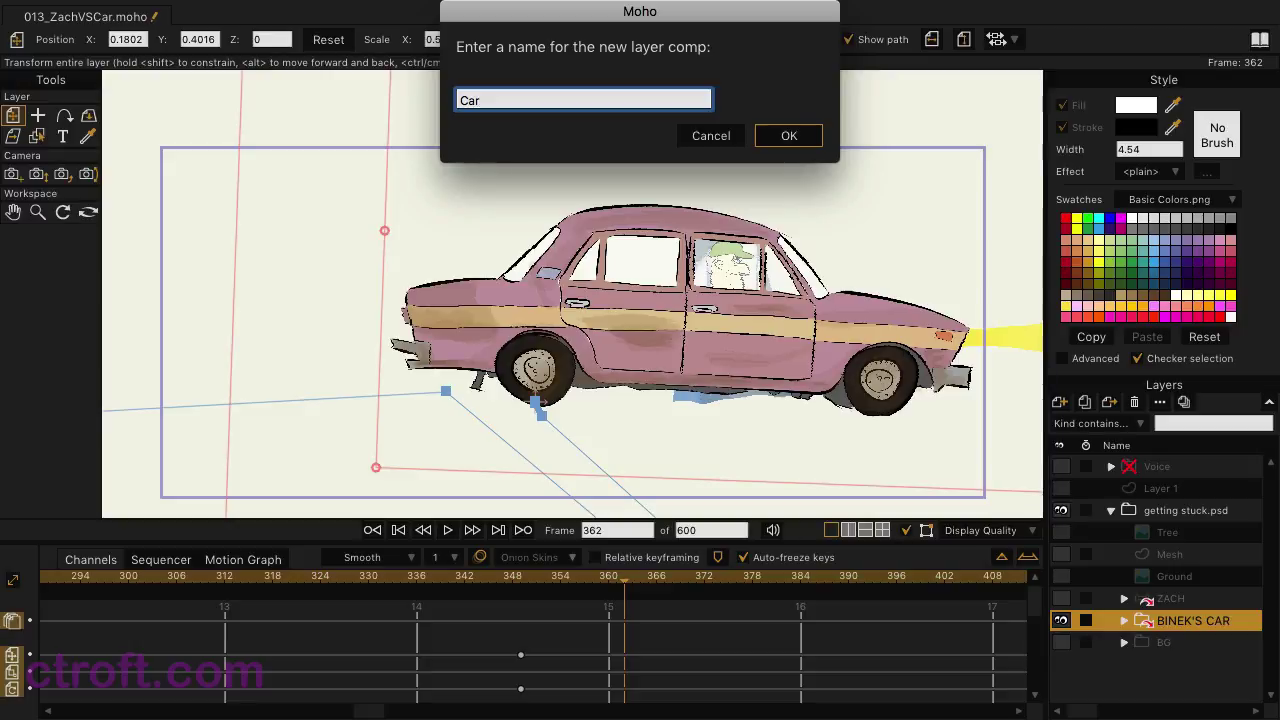
key(Return)
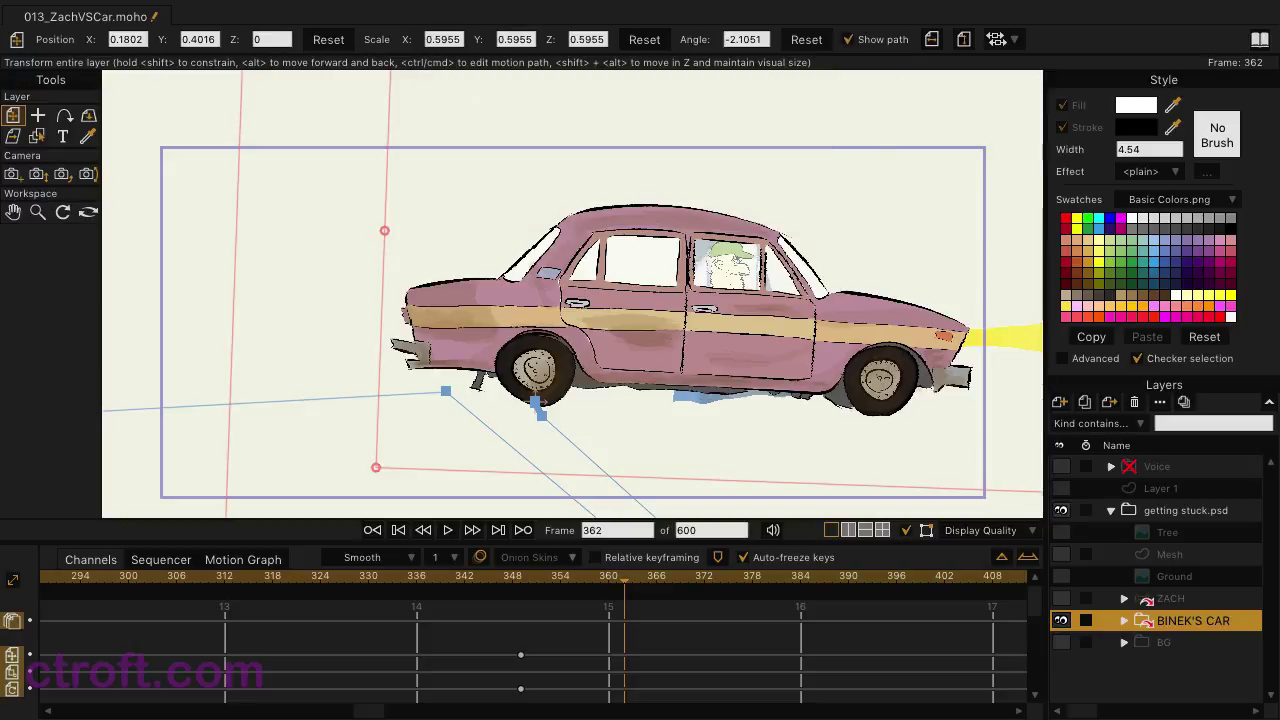
click(1184, 401)
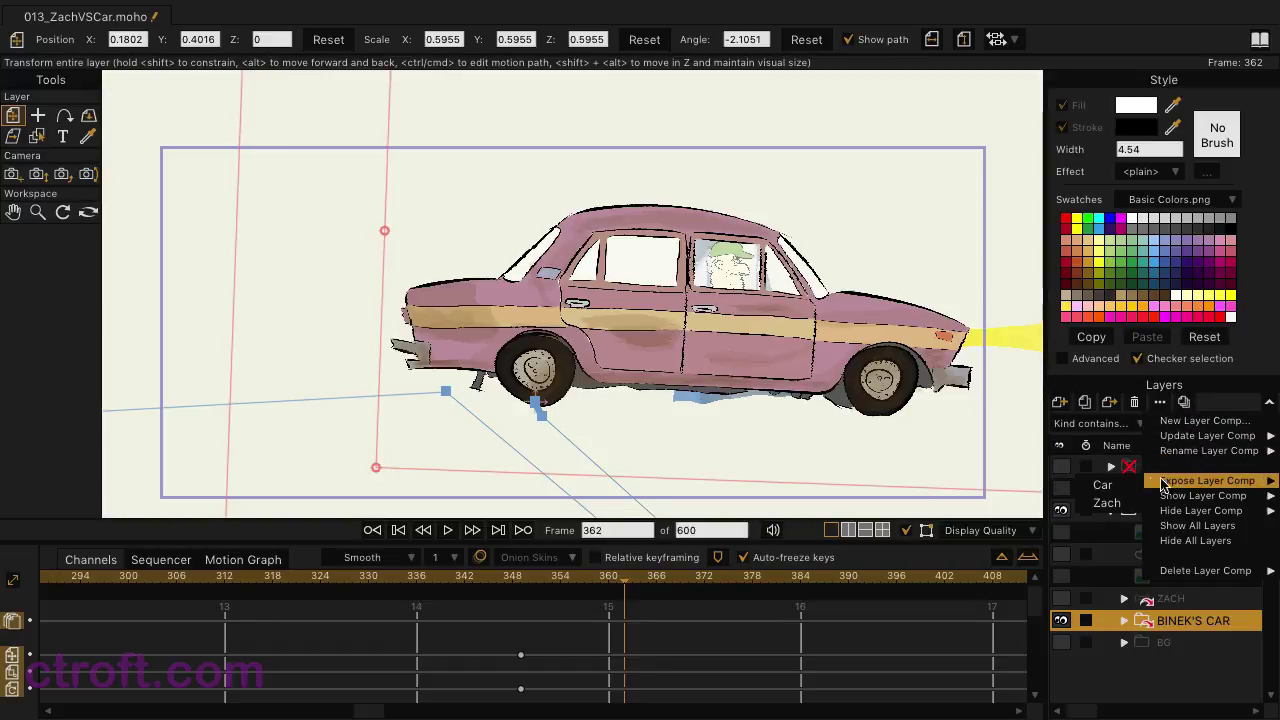
Switch to the Zach comp, then expose the Car comp and make ZACH visible beside the car.
click(1107, 503)
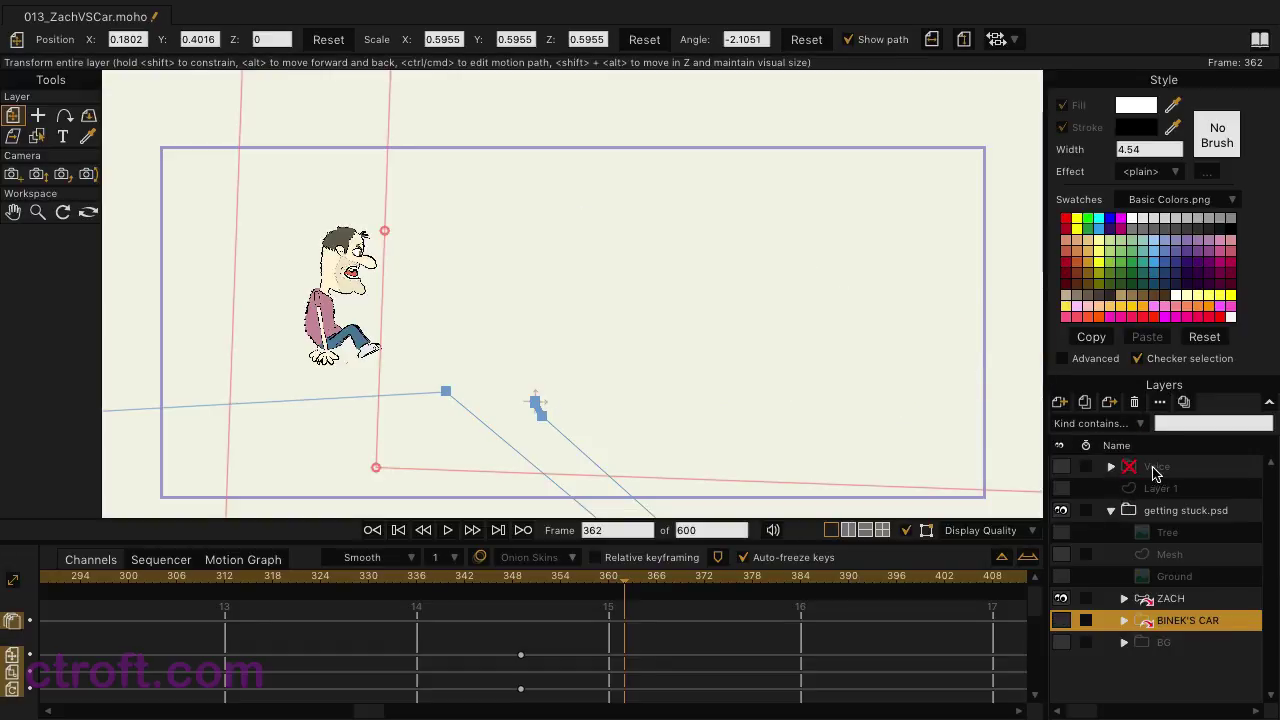
click(1184, 402)
mouse_move(1185, 485)
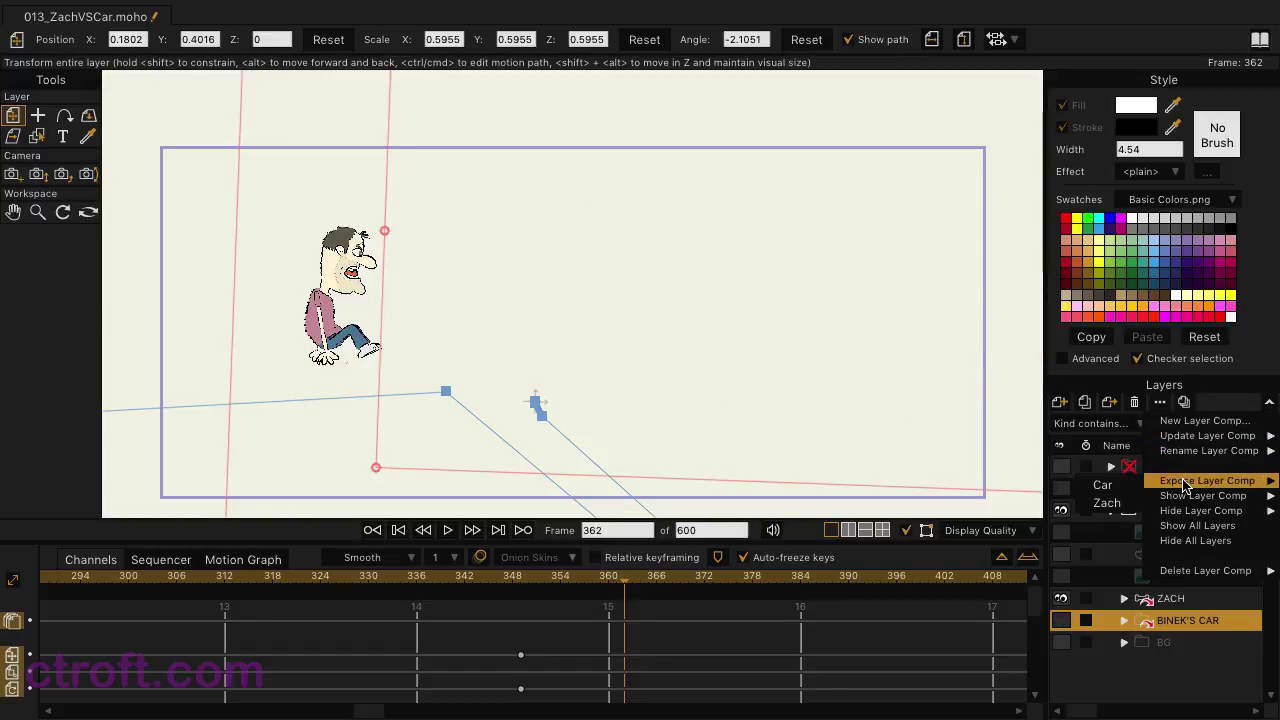
click(1135, 486)
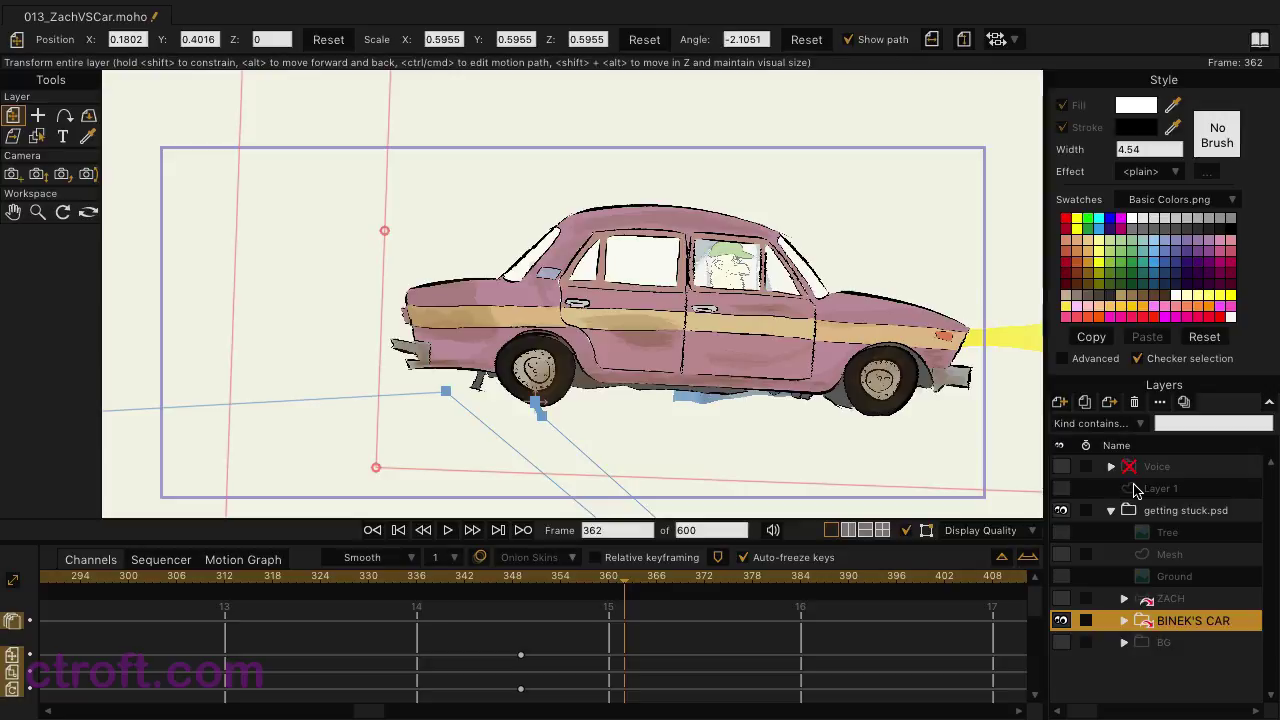
click(1062, 598)
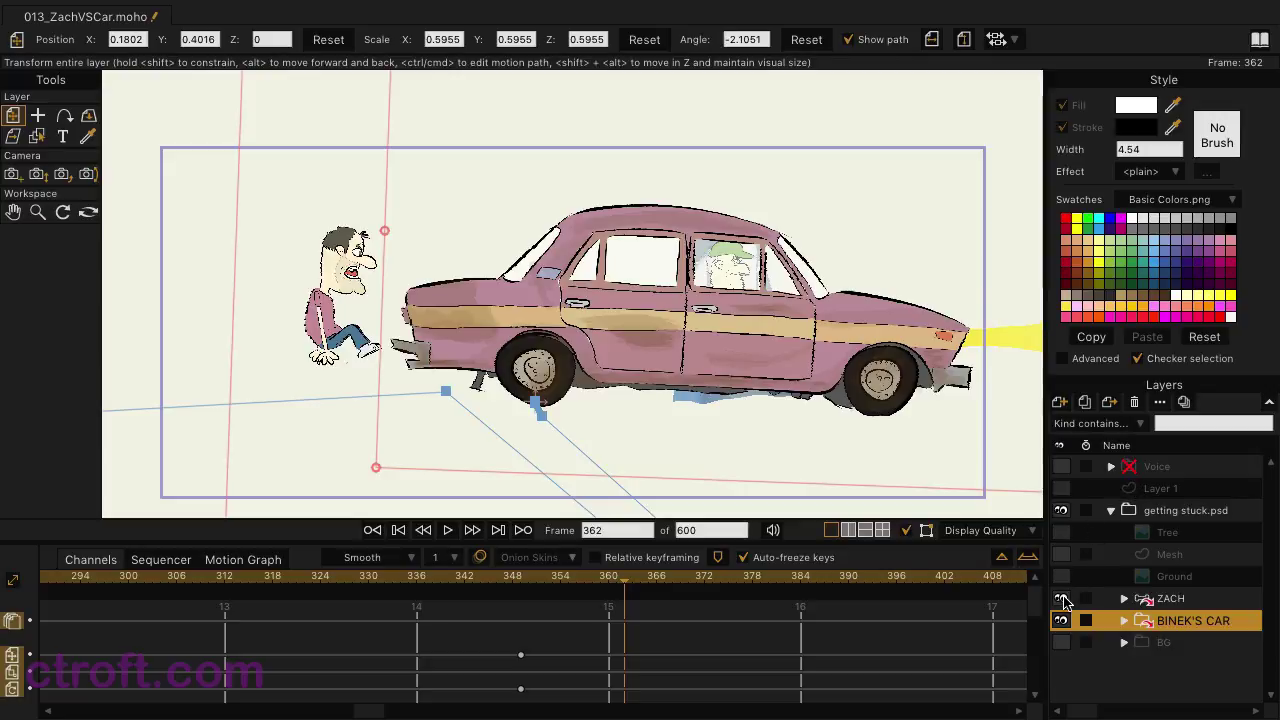
click(1183, 402)
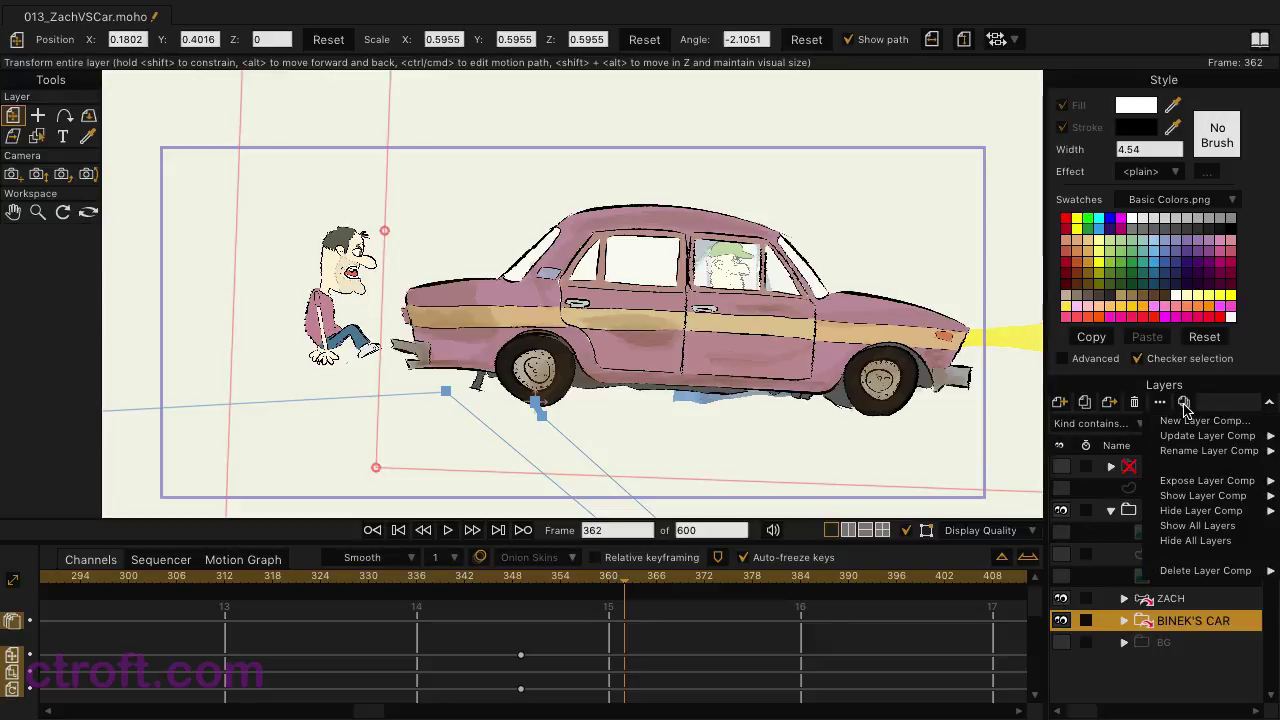
Update the Car comp to include Zach, then hide all layers and expose Car to verify.
mouse_move(1185, 438)
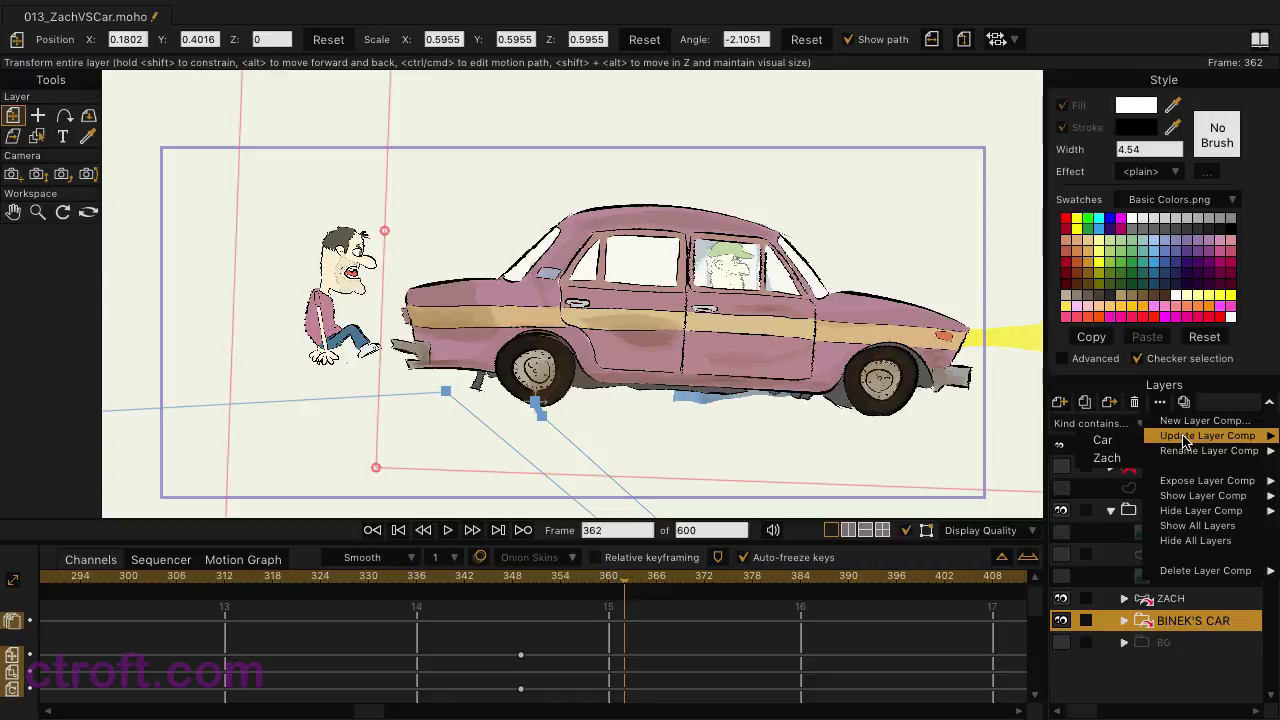
click(1122, 444)
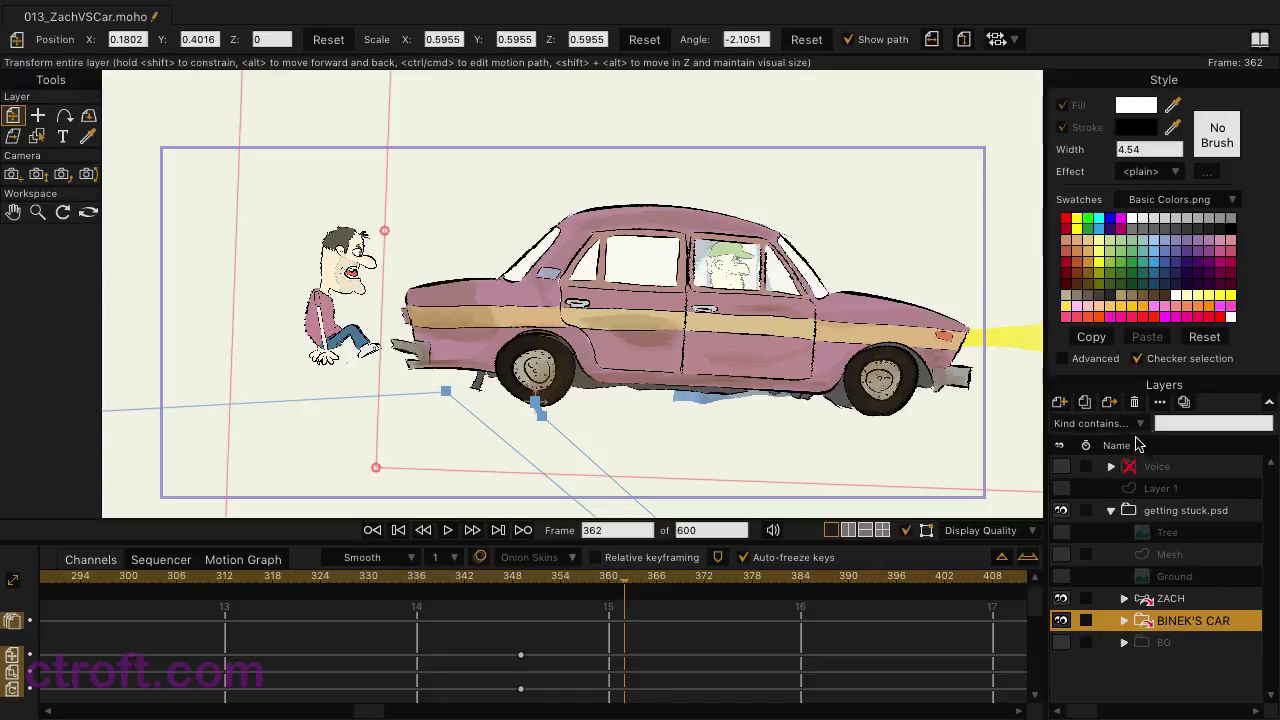
click(1183, 403)
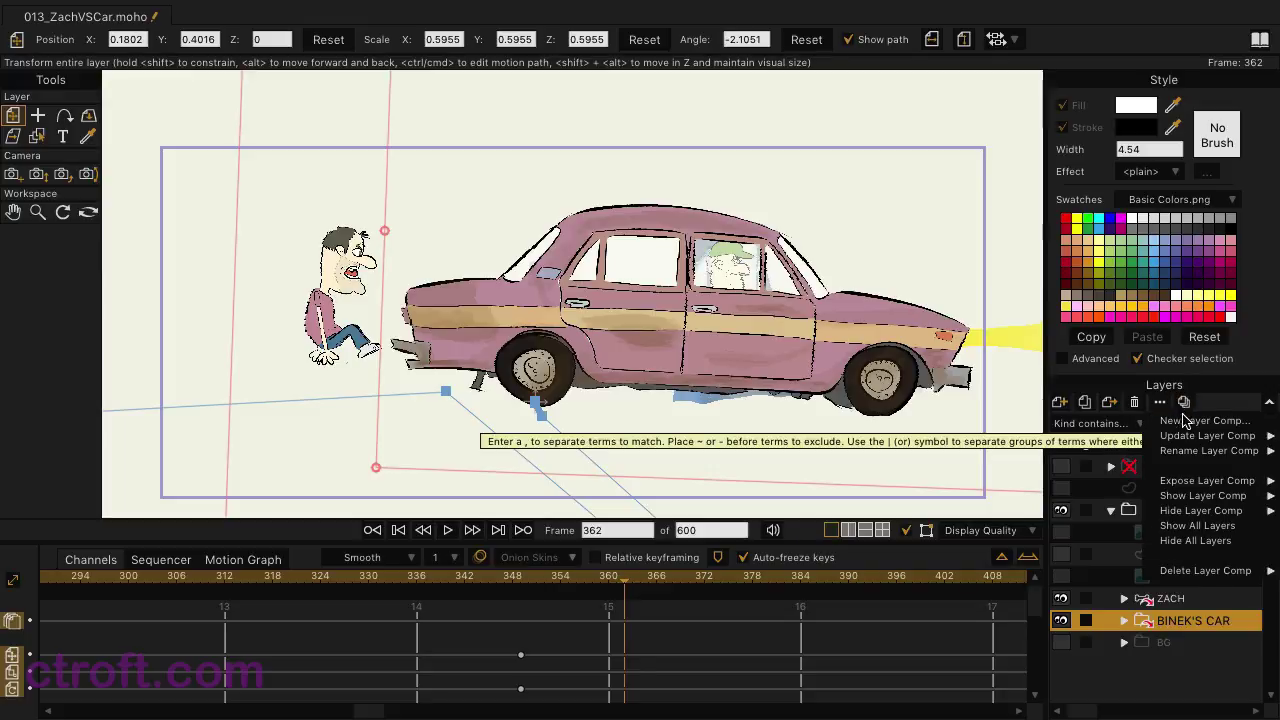
mouse_move(1190, 520)
click(1183, 543)
click(1184, 404)
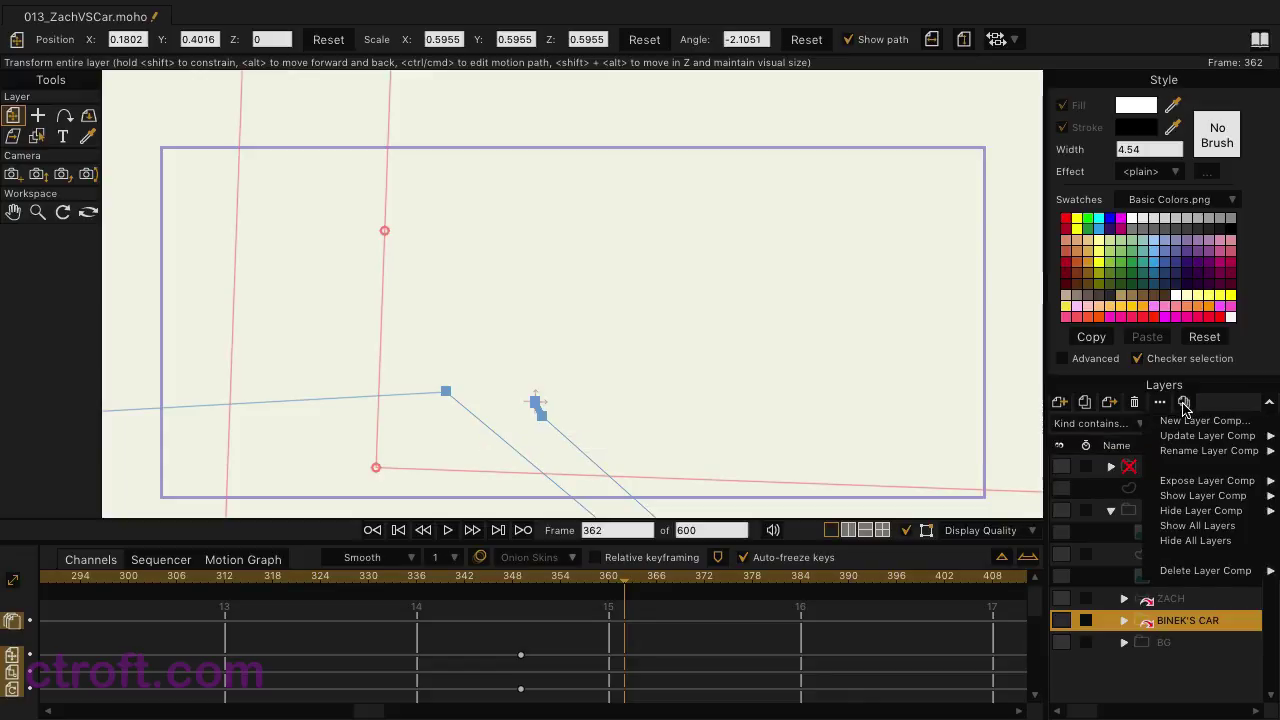
mouse_move(1185, 482)
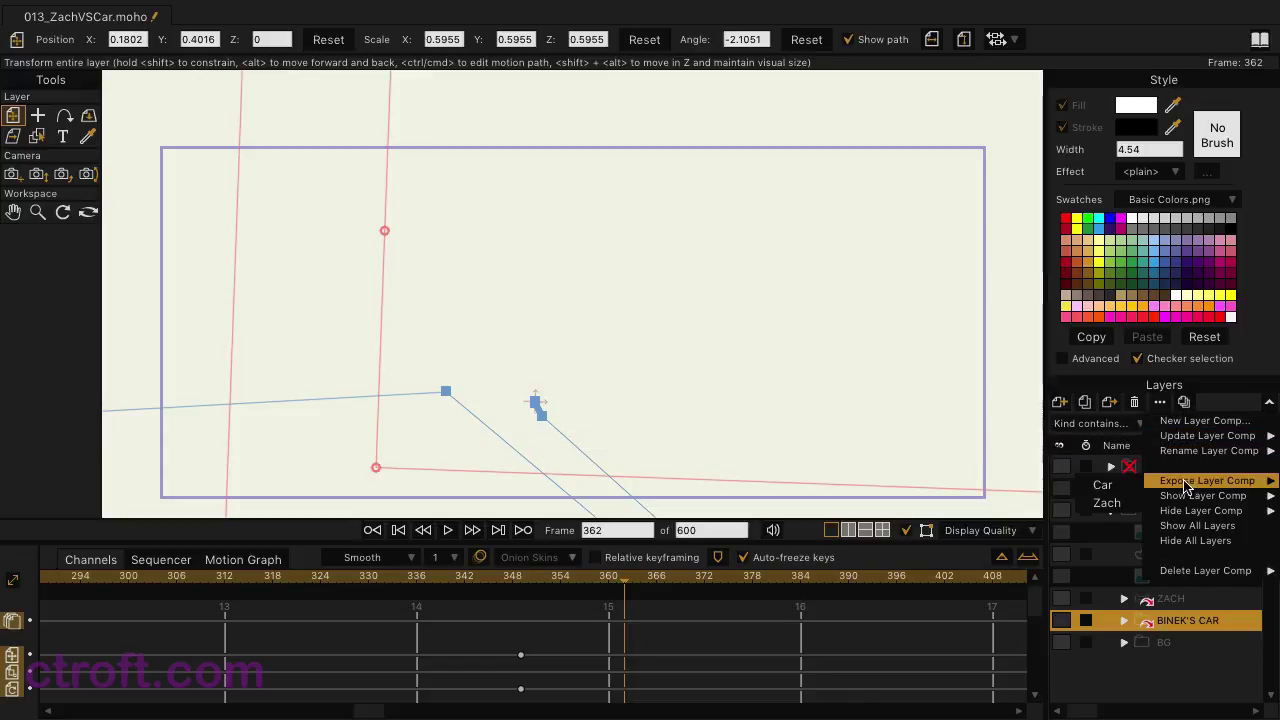
click(1130, 488)
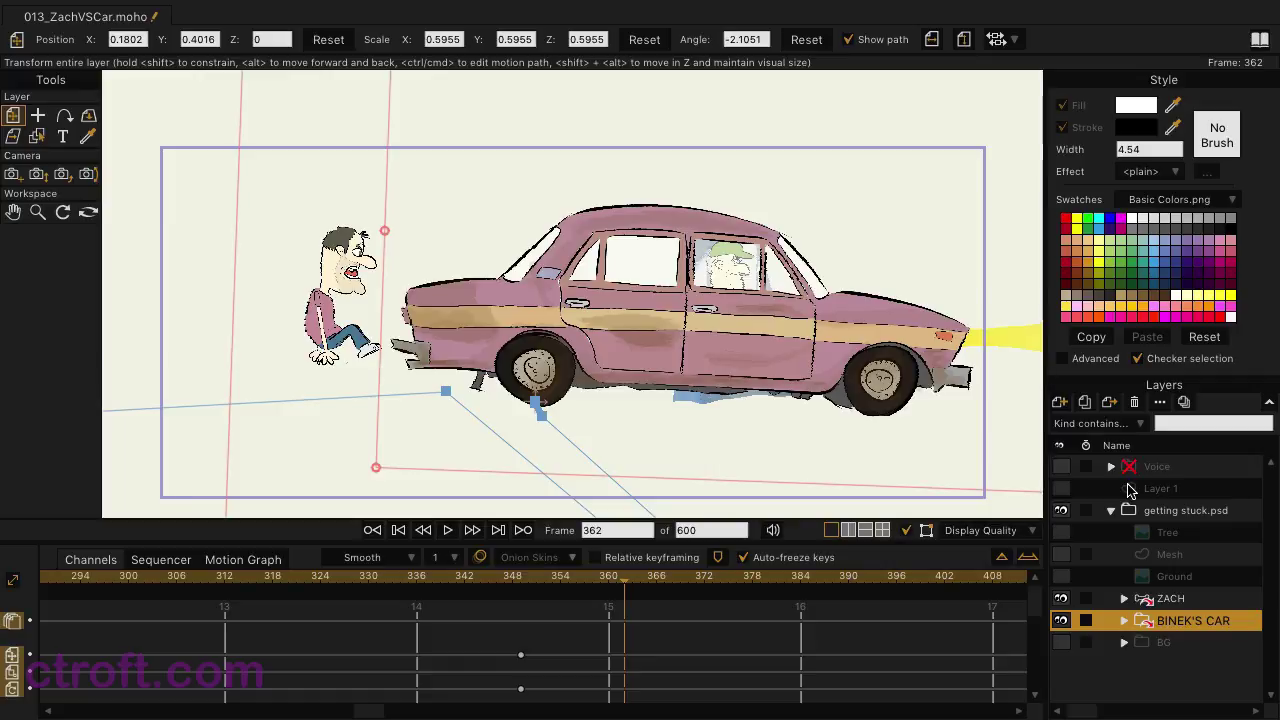
click(1183, 402)
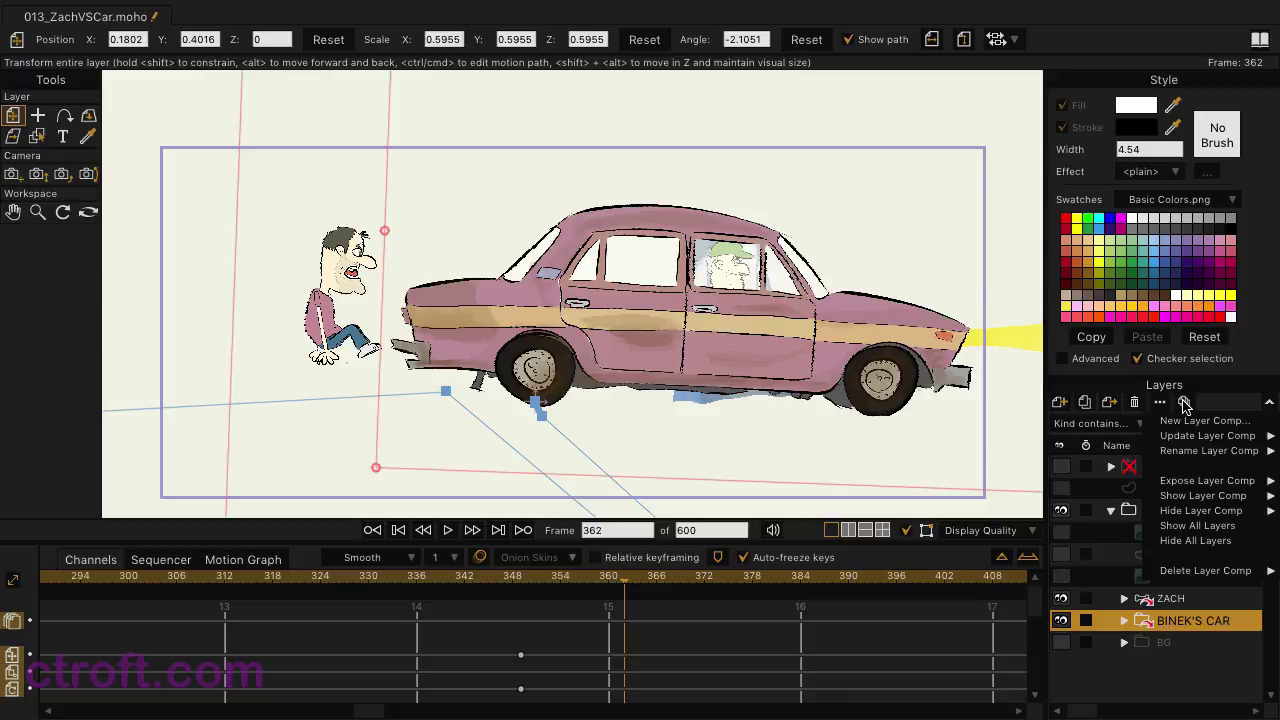
mouse_move(1186, 451)
mouse_move(1187, 498)
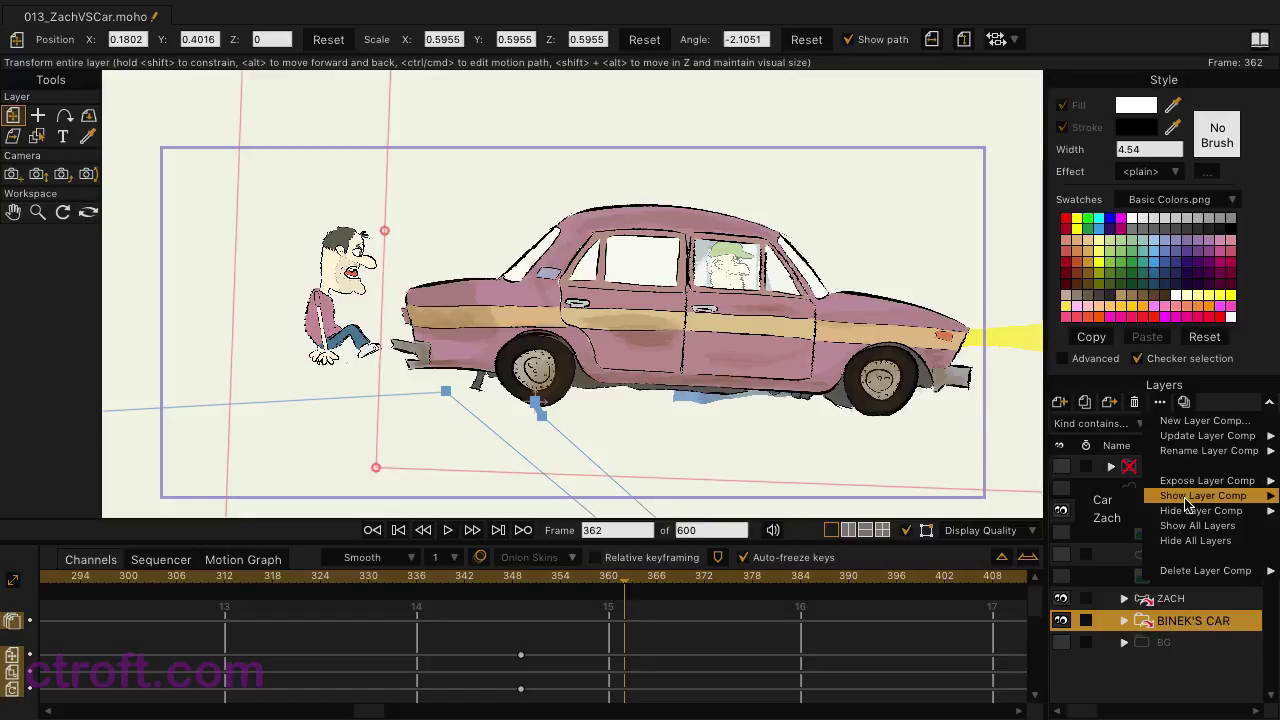
mouse_move(1178, 572)
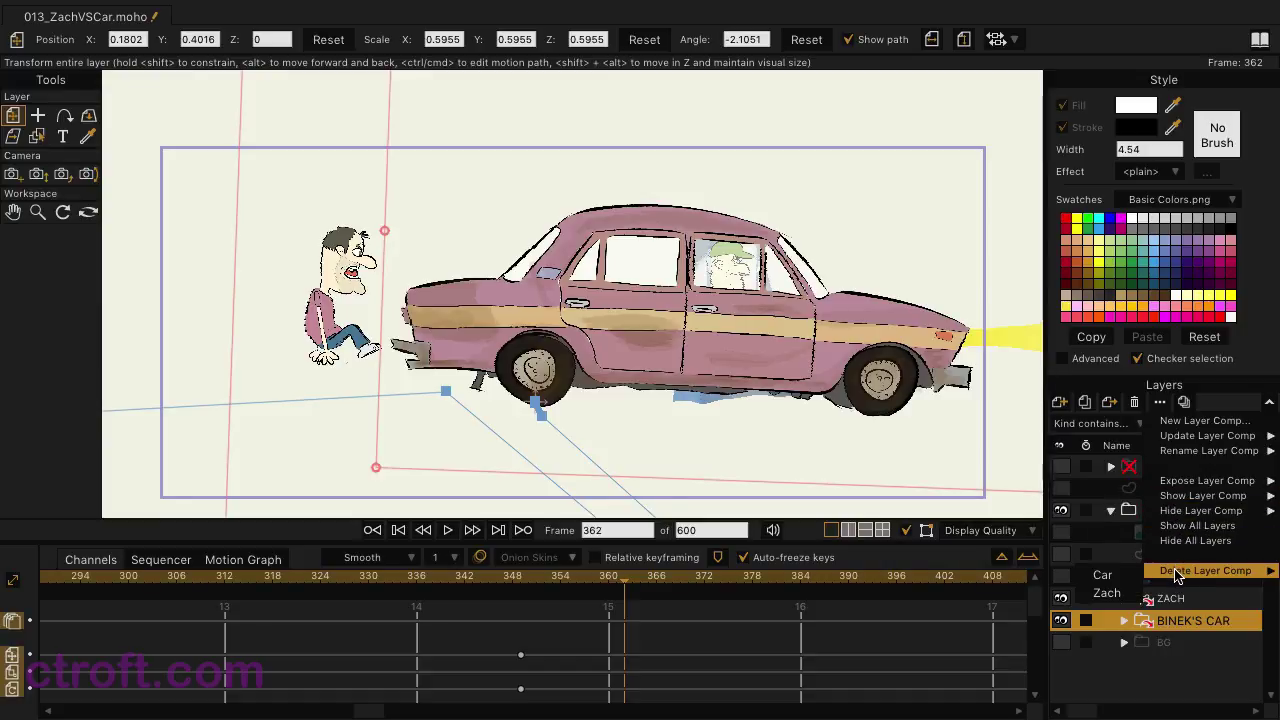
click(1119, 597)
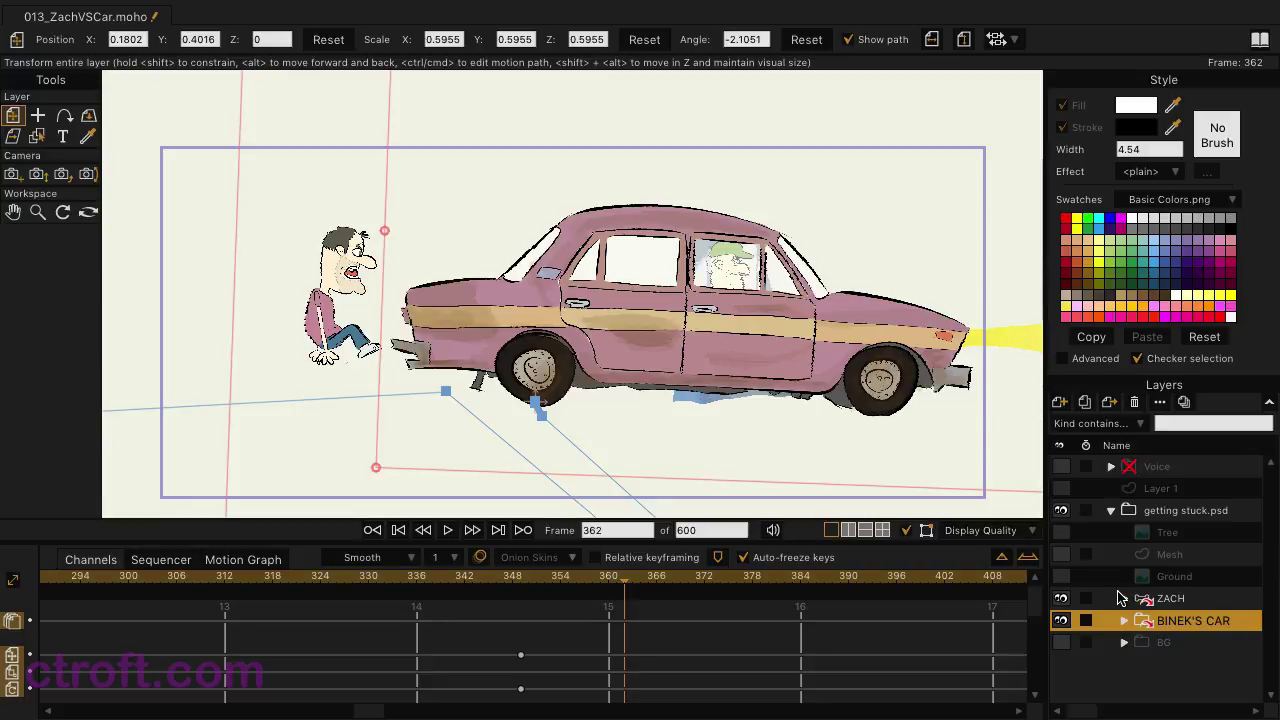